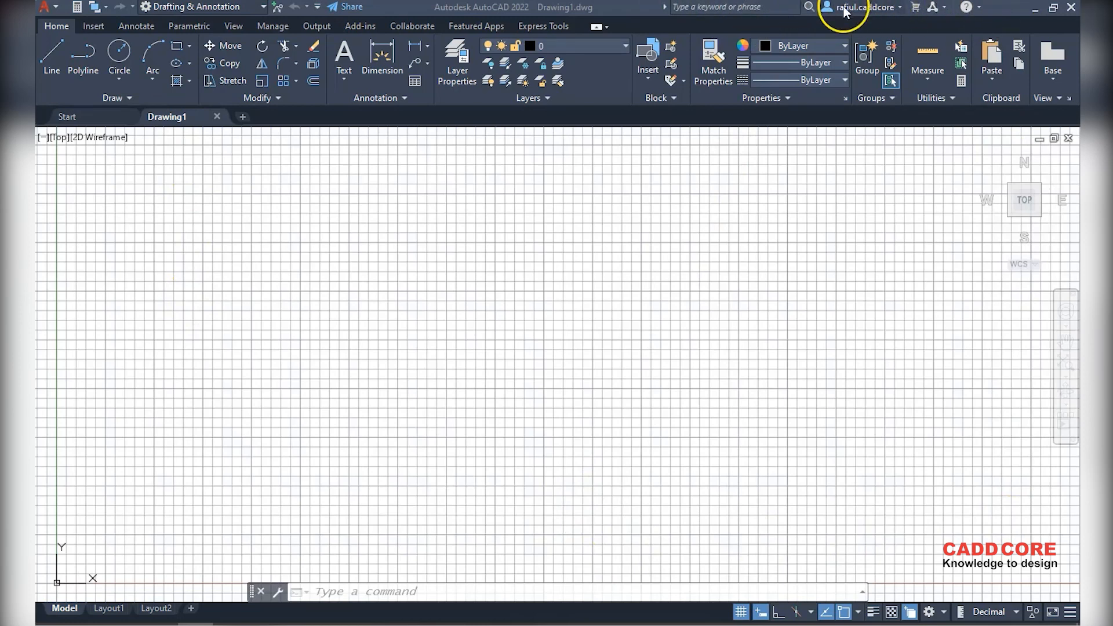
Check the account menu, then pan the view slightly over the nested rectangles and circle
click(900, 8)
click(901, 8)
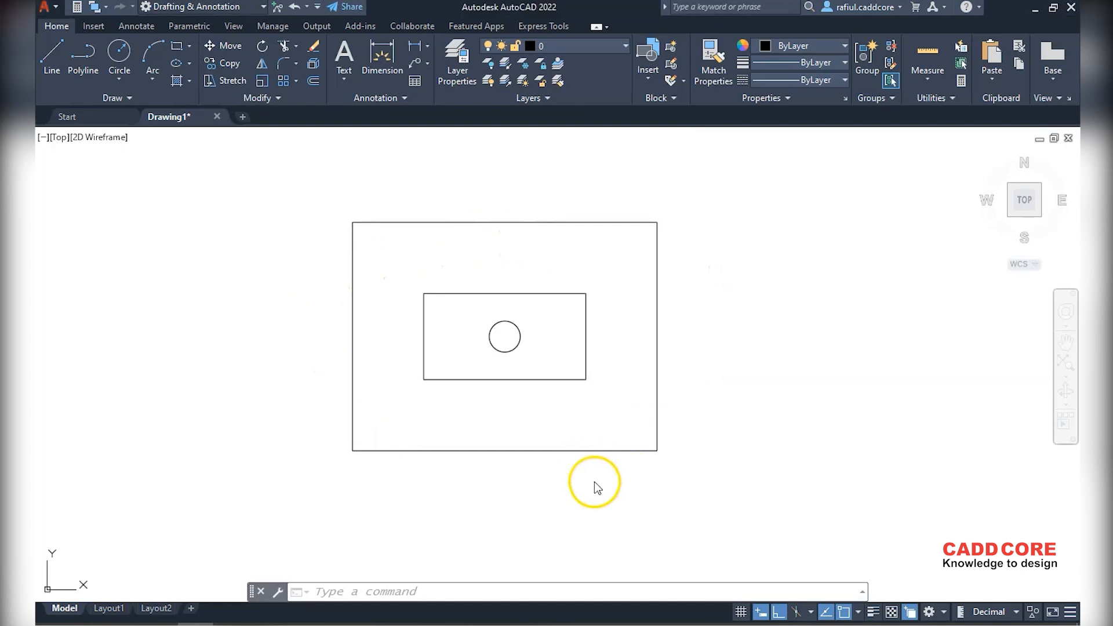
scroll(417, 481, down, 2)
scroll(423, 470, up, 2)
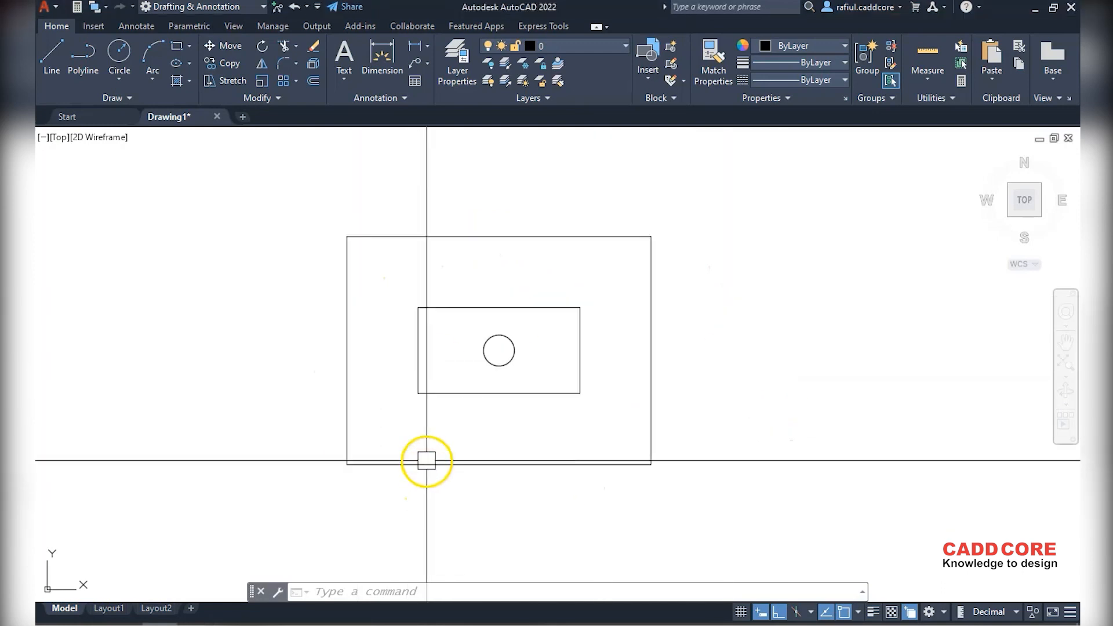
middle_drag(507, 423, 510, 427)
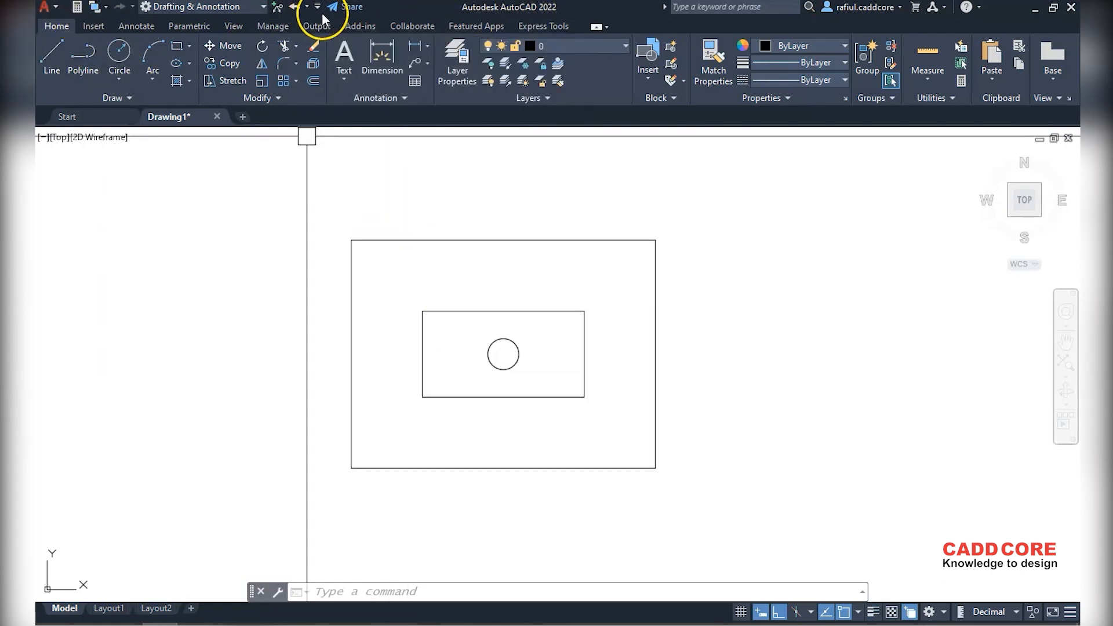
Save the drawing as Drawing1.dwg so it can be shared
click(346, 7)
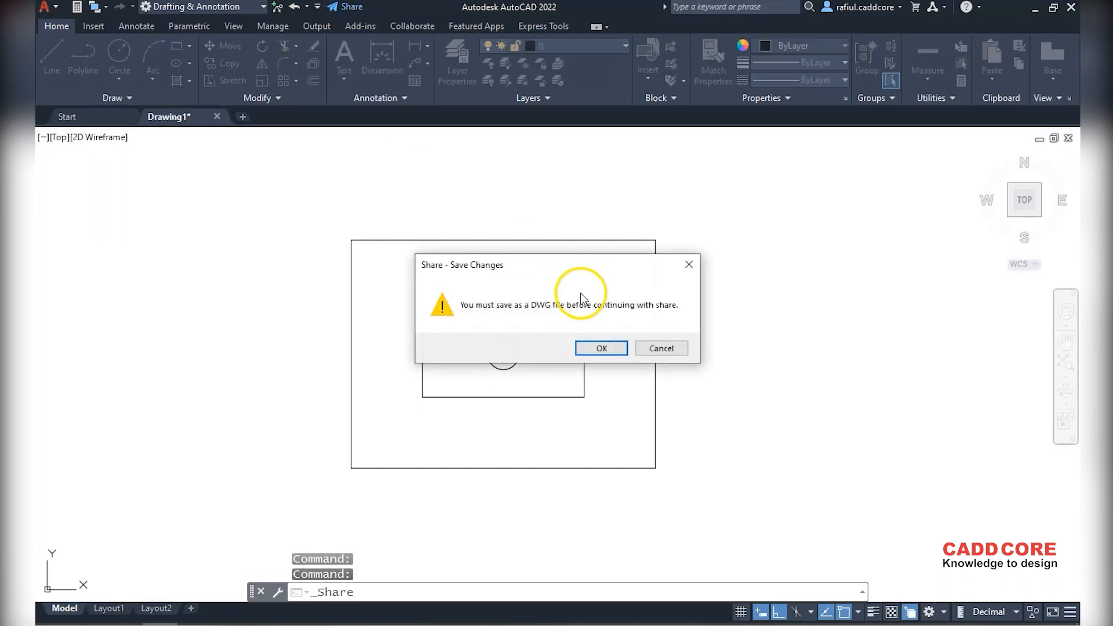
click(600, 350)
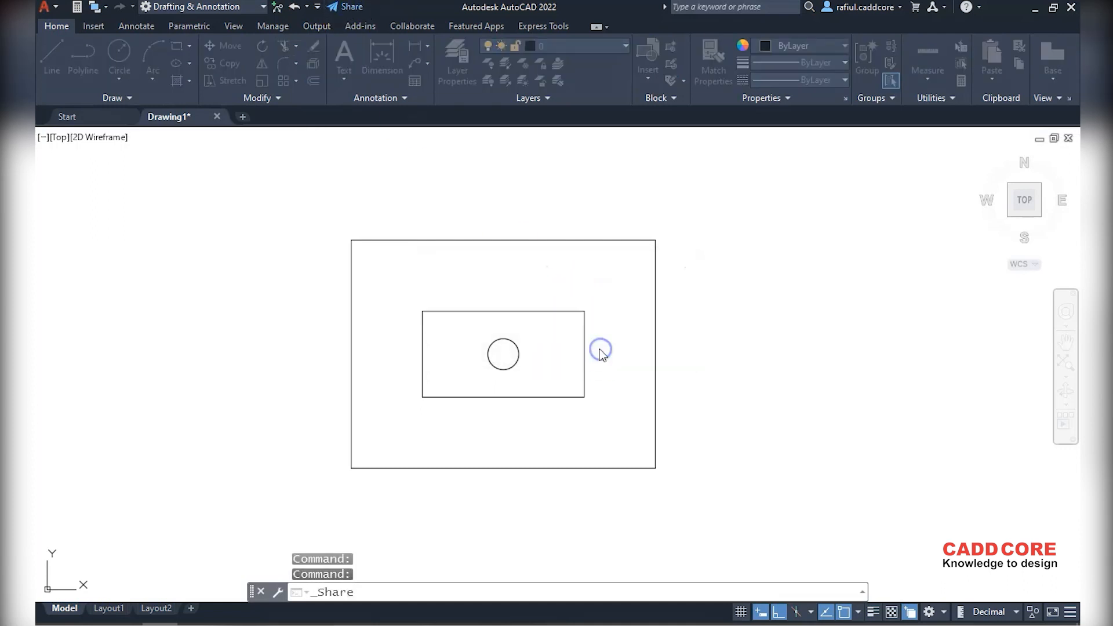
click(813, 452)
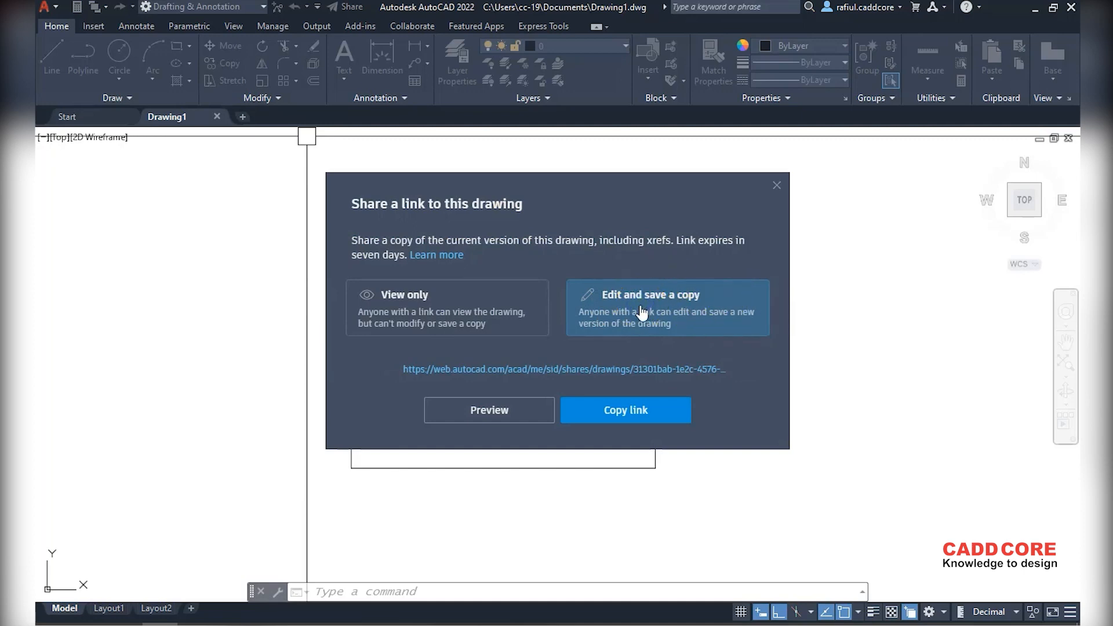
Copy a share link giving recipients Edit and save a copy access
click(631, 410)
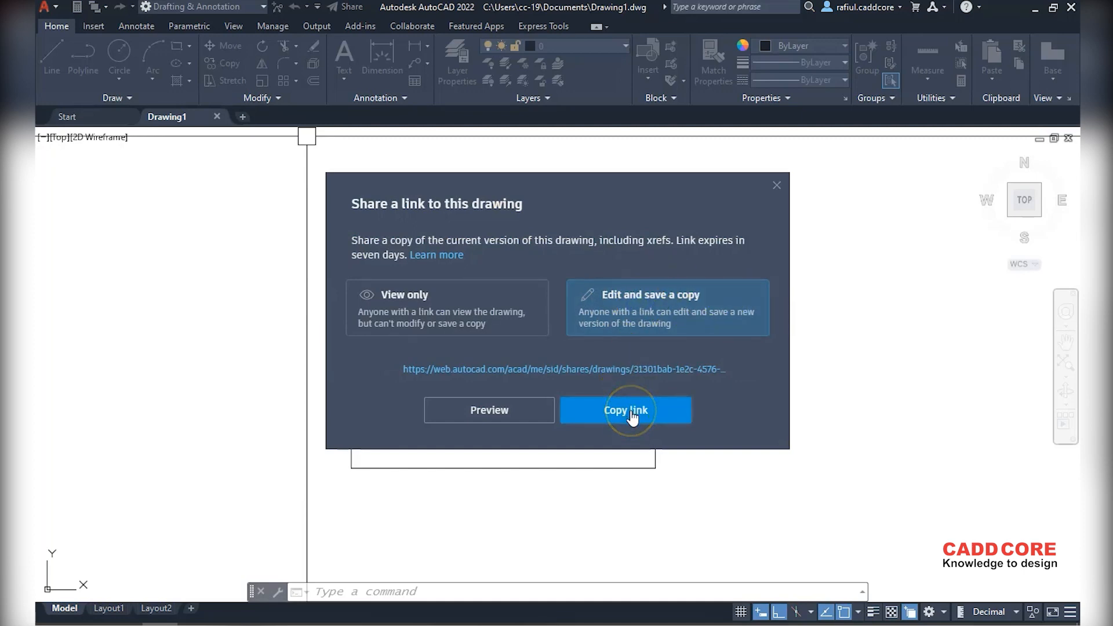
click(631, 416)
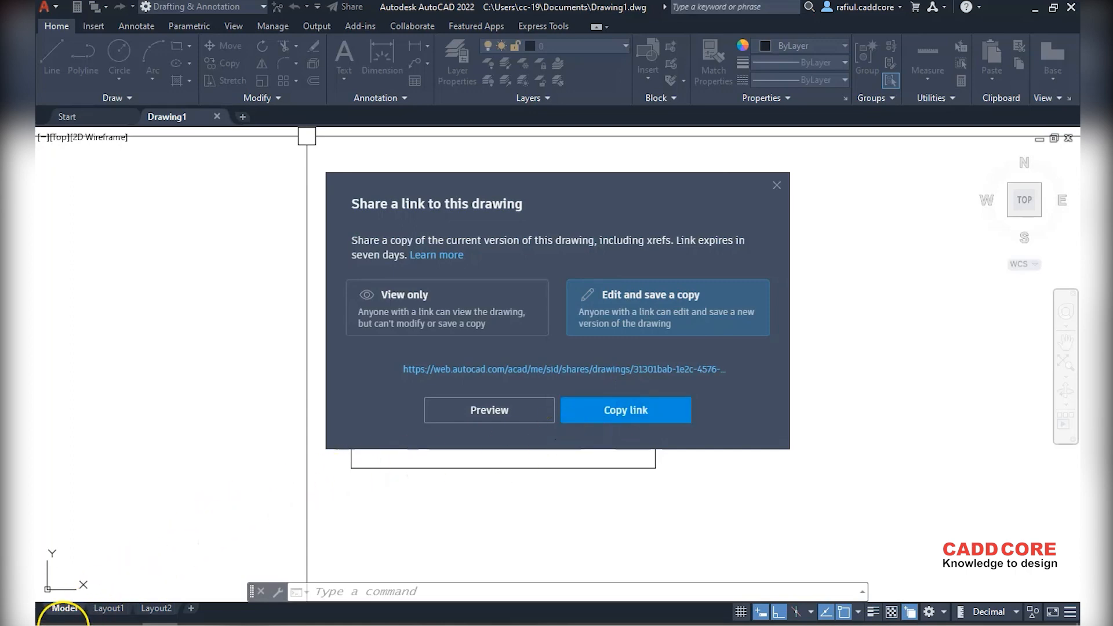
click(276, 38)
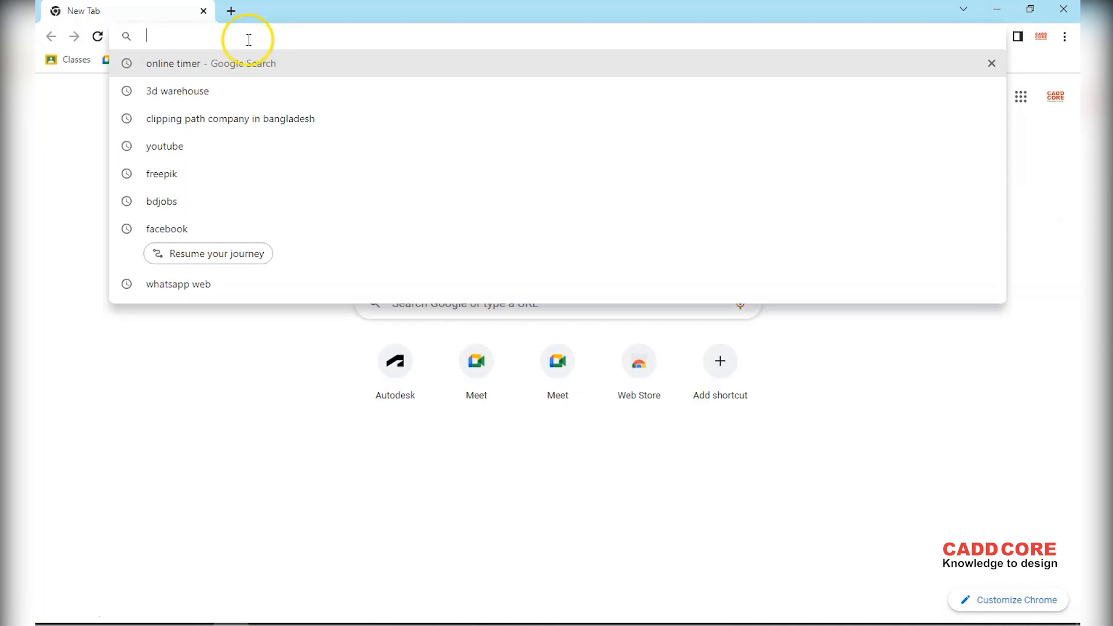
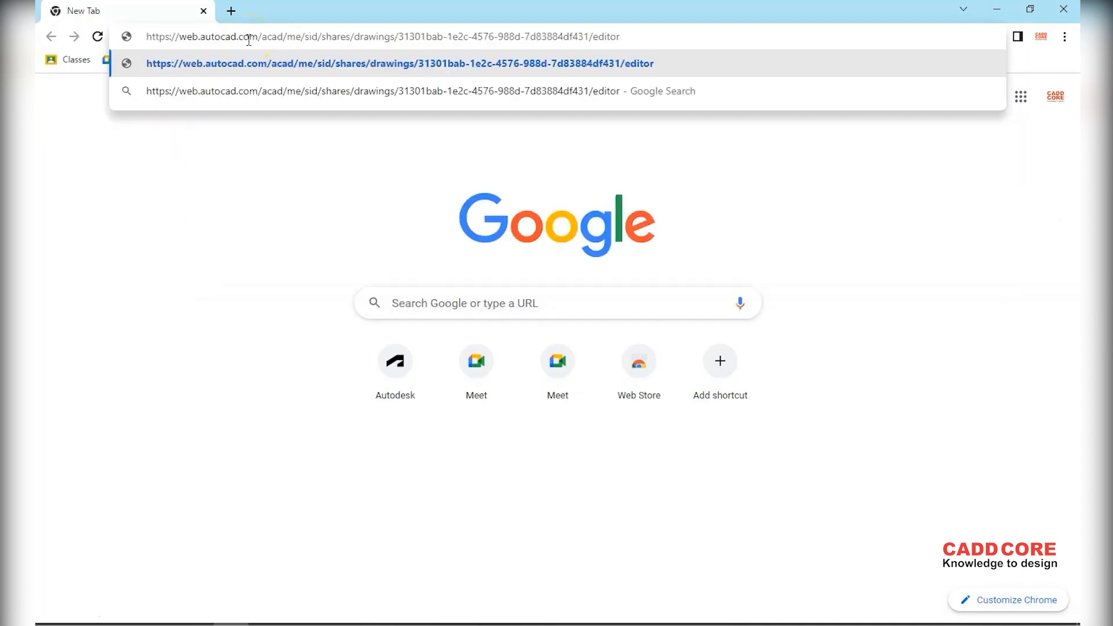
Paste the copied share link into Chrome's address bar and load it
key(Return)
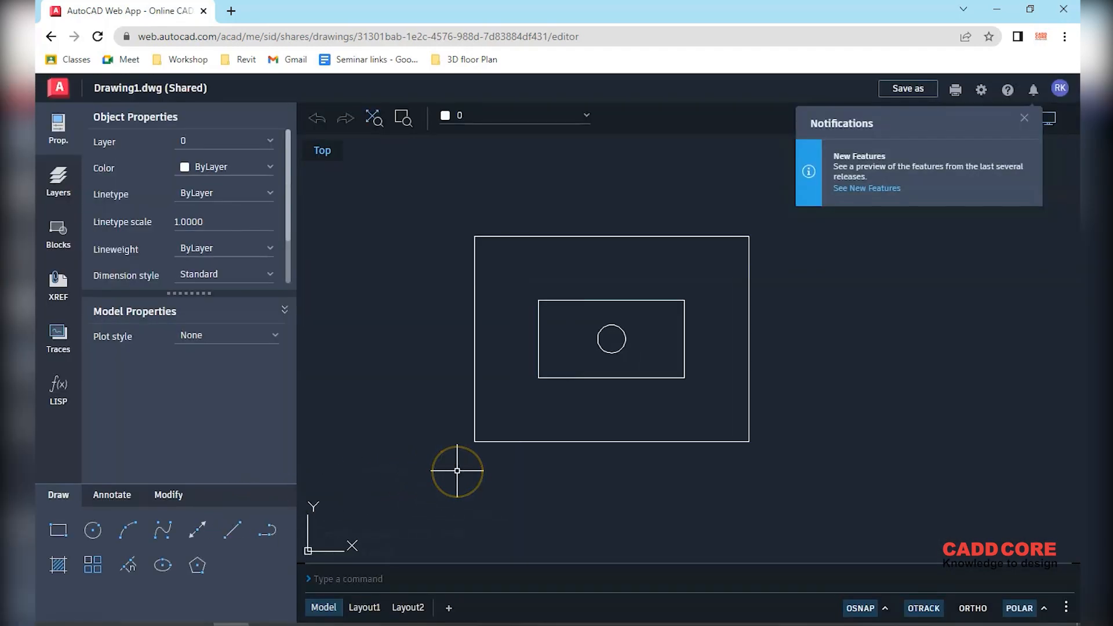
Pan the drawing slightly and bring up the Modify tools
scroll(479, 418, down, 3)
scroll(525, 411, up, 3)
click(725, 375)
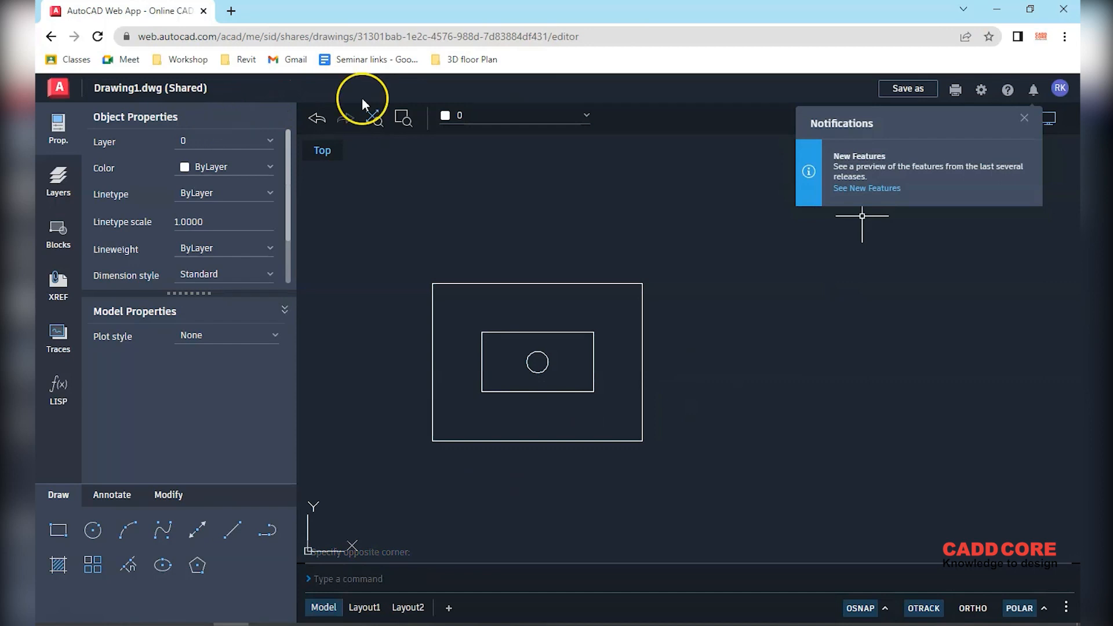
middle_drag(621, 514, 634, 496)
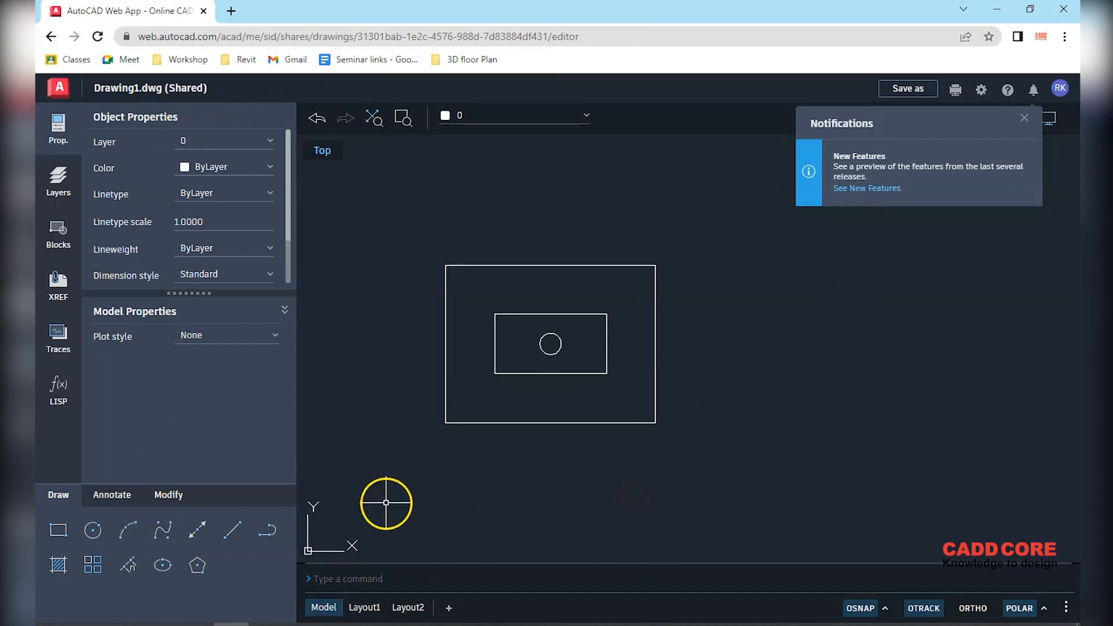
click(110, 496)
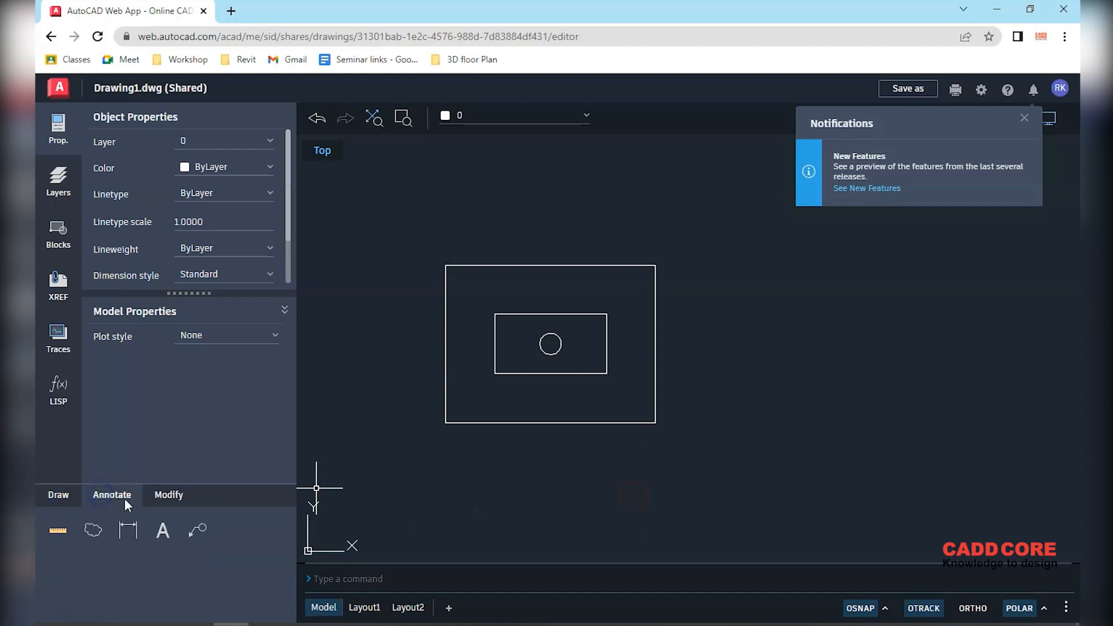
click(163, 500)
Mirror the three objects across an ortho-constrained line, keeping the originals
click(129, 532)
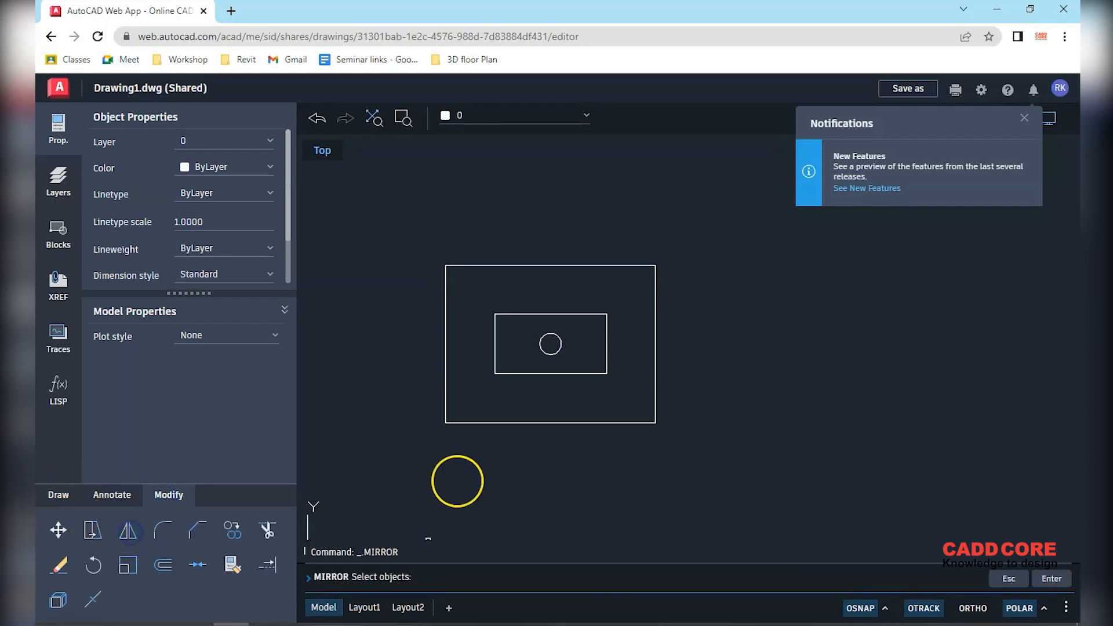
click(742, 484)
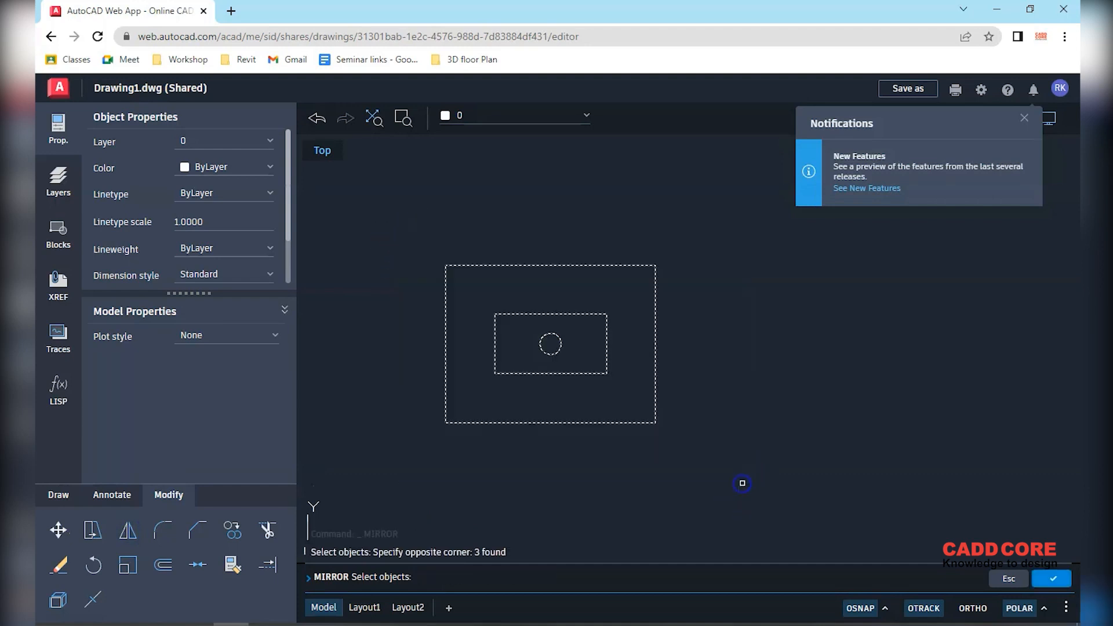
key(Return)
click(654, 422)
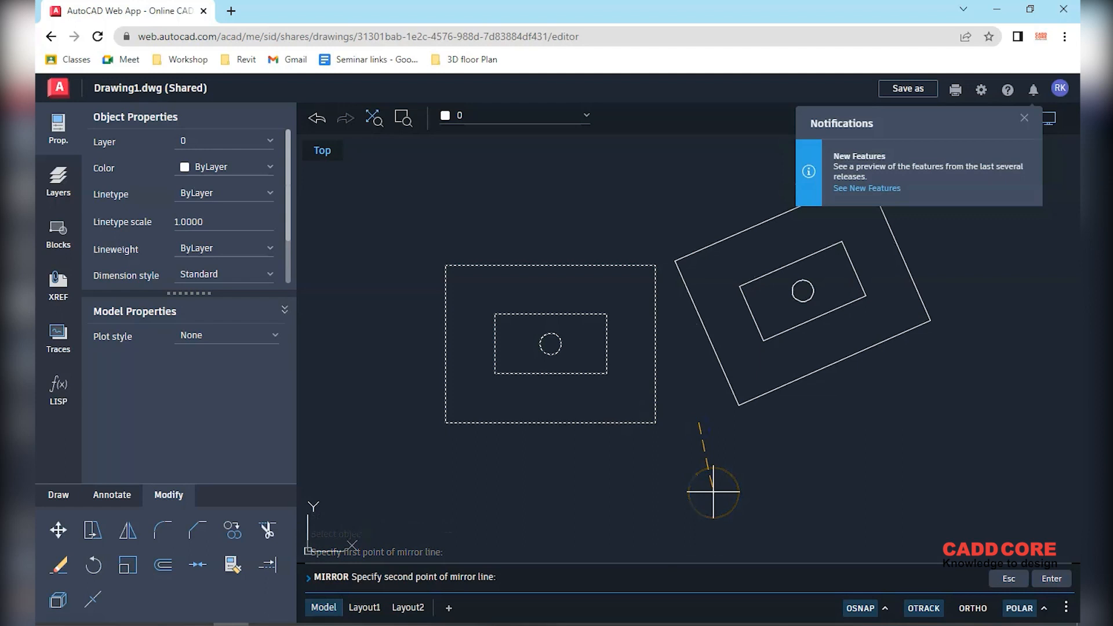
key(F8)
click(712, 512)
key(Return)
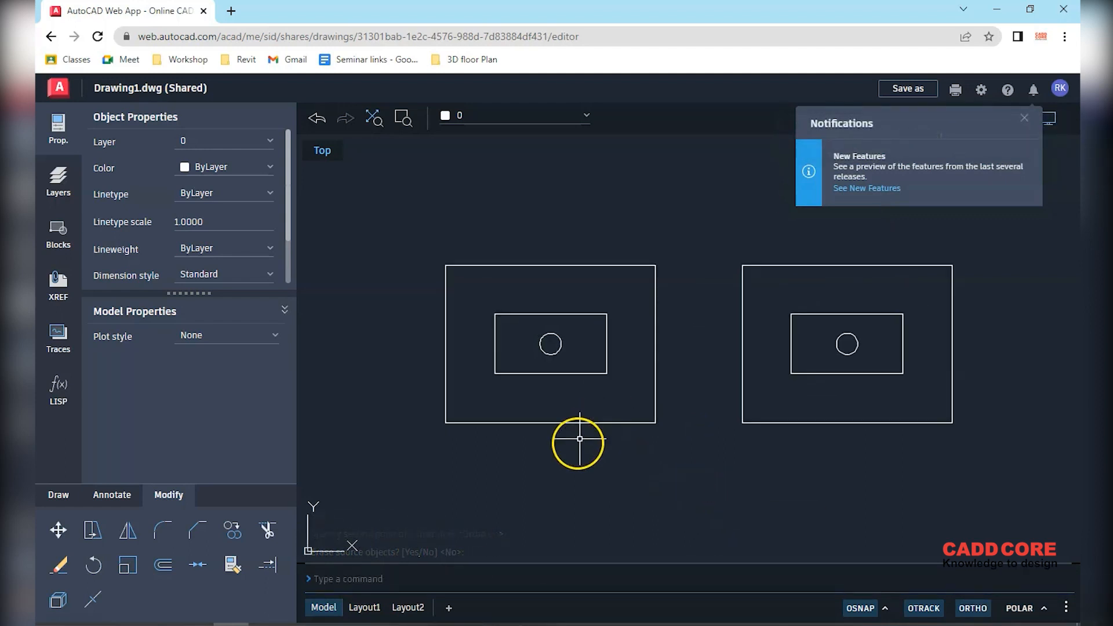
scroll(580, 442, down, 1)
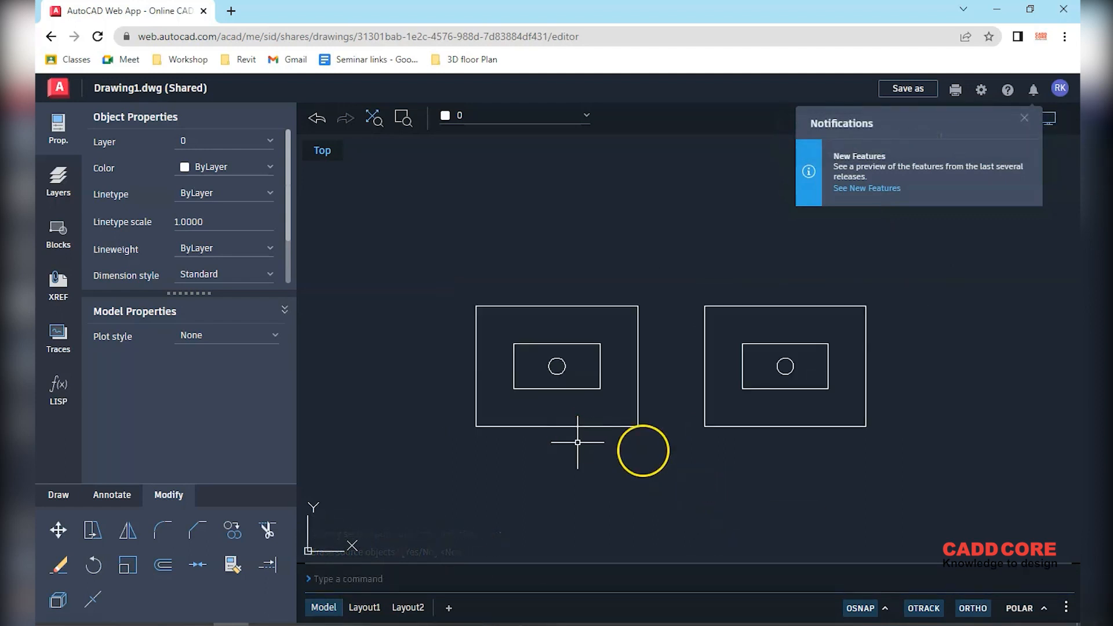
Plot the drawing to a Letter, landscape PDF using monochrome.ctb
click(1024, 118)
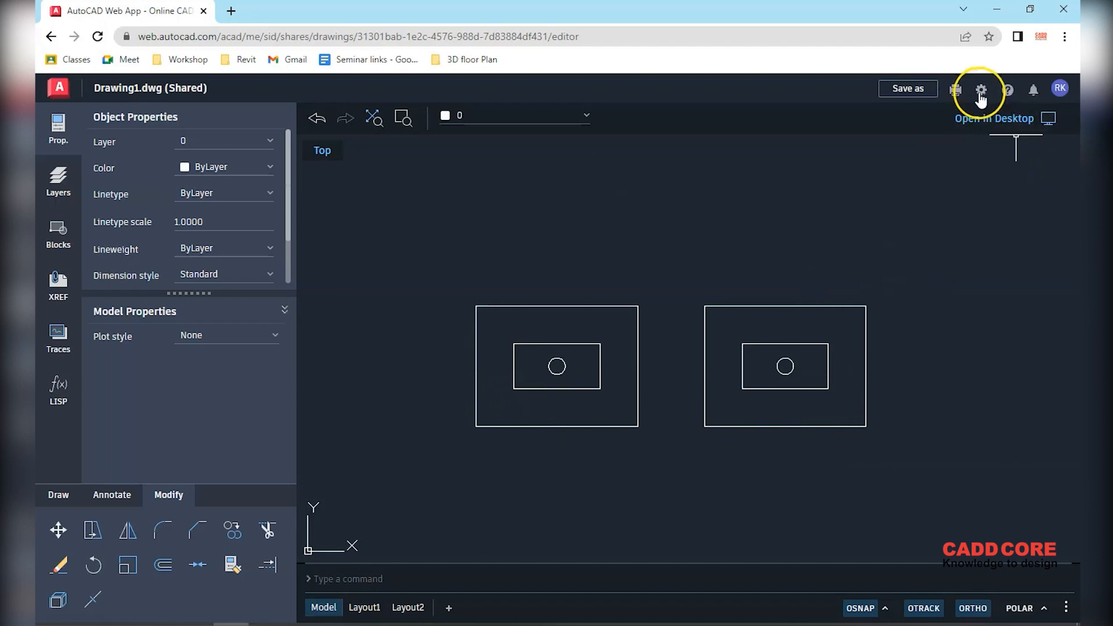
click(955, 93)
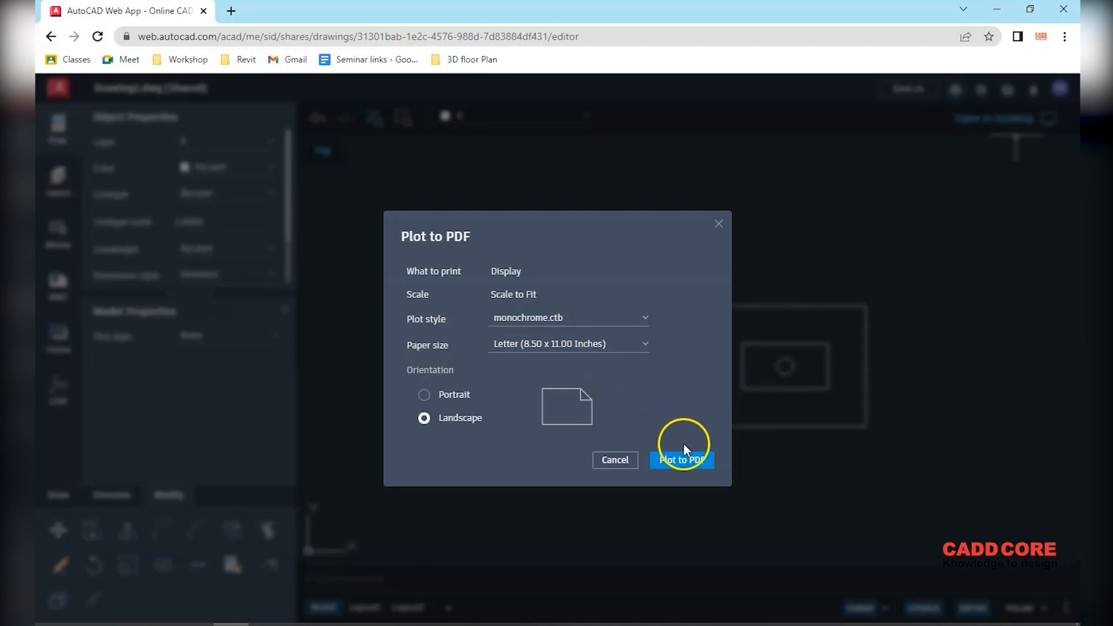
click(685, 461)
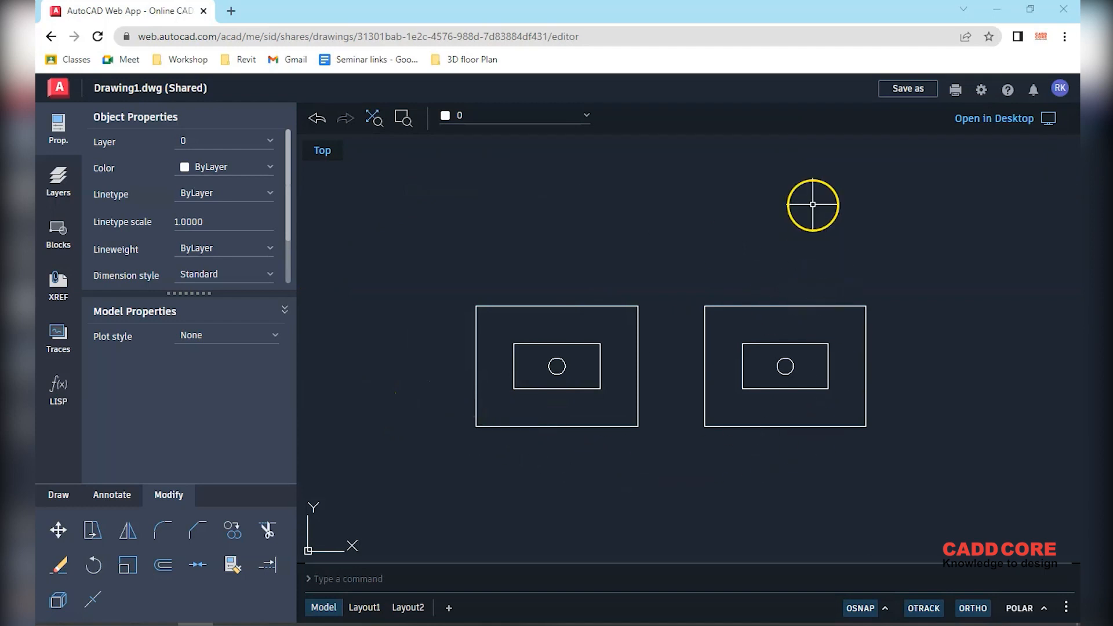
Save a copy as Drawing1.dwg in AutoCAD Web storage, then dismiss Notifications
click(910, 90)
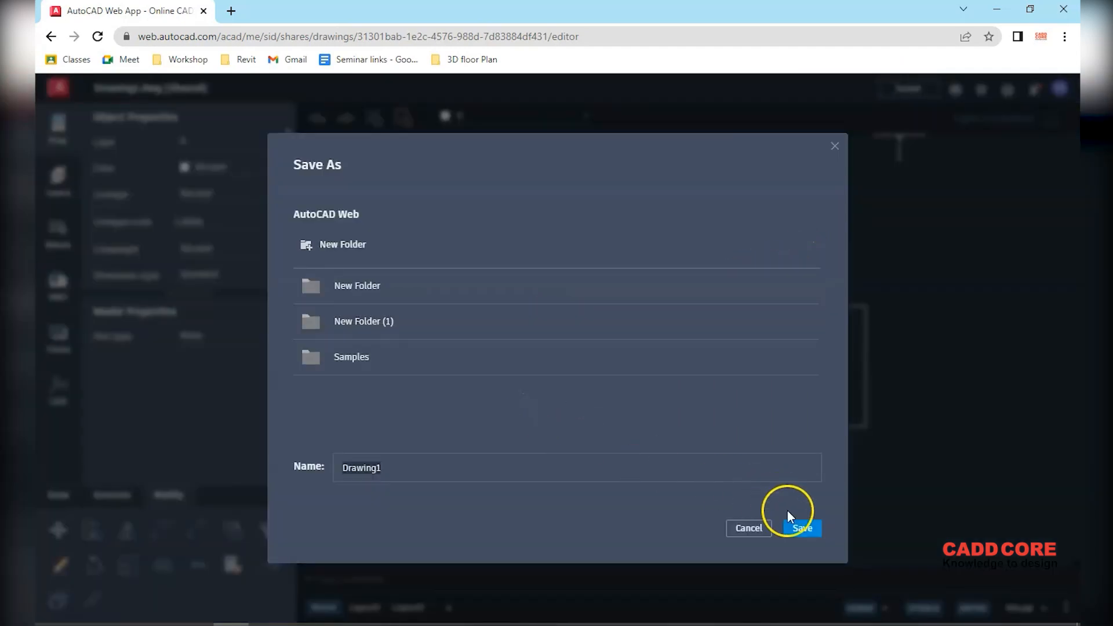
click(803, 528)
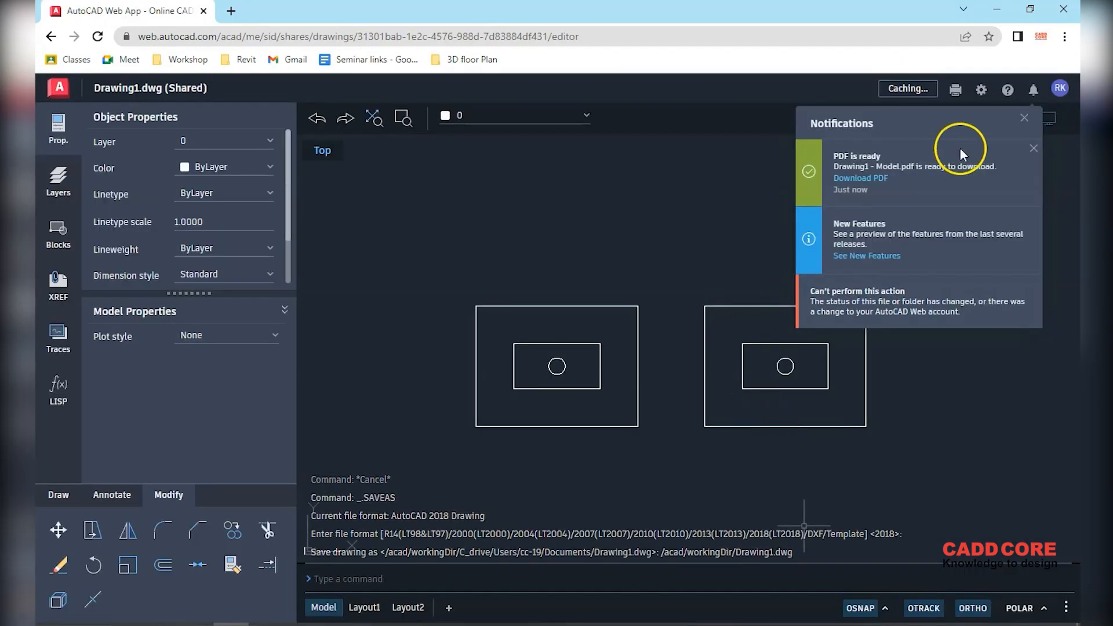
click(1026, 117)
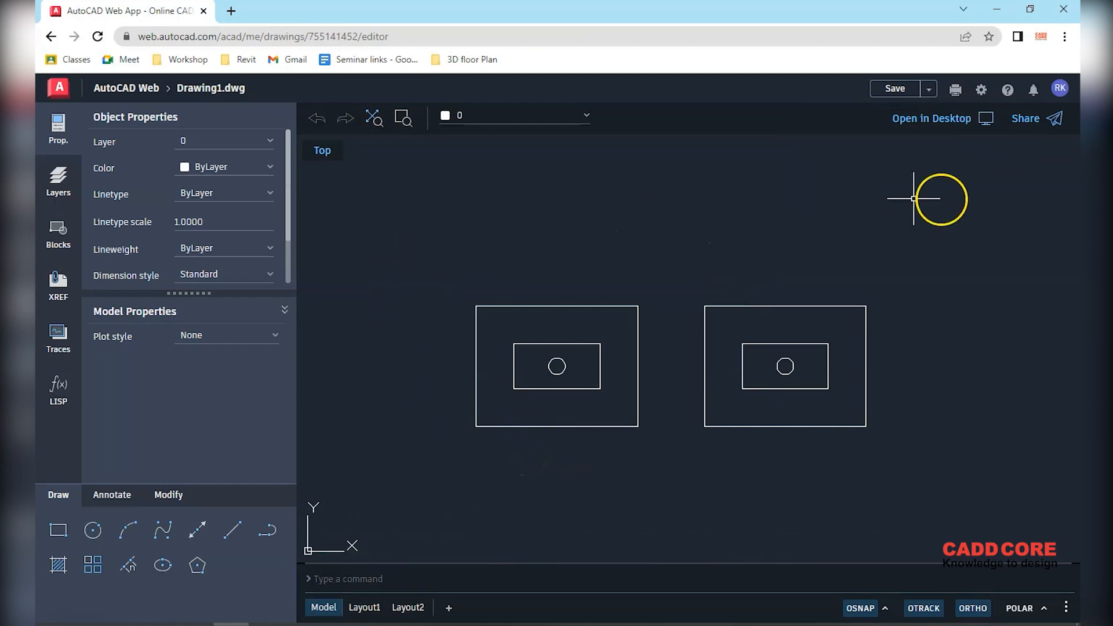
Open the sharing options for Drawing1.dwg and close them without sharing
click(1026, 120)
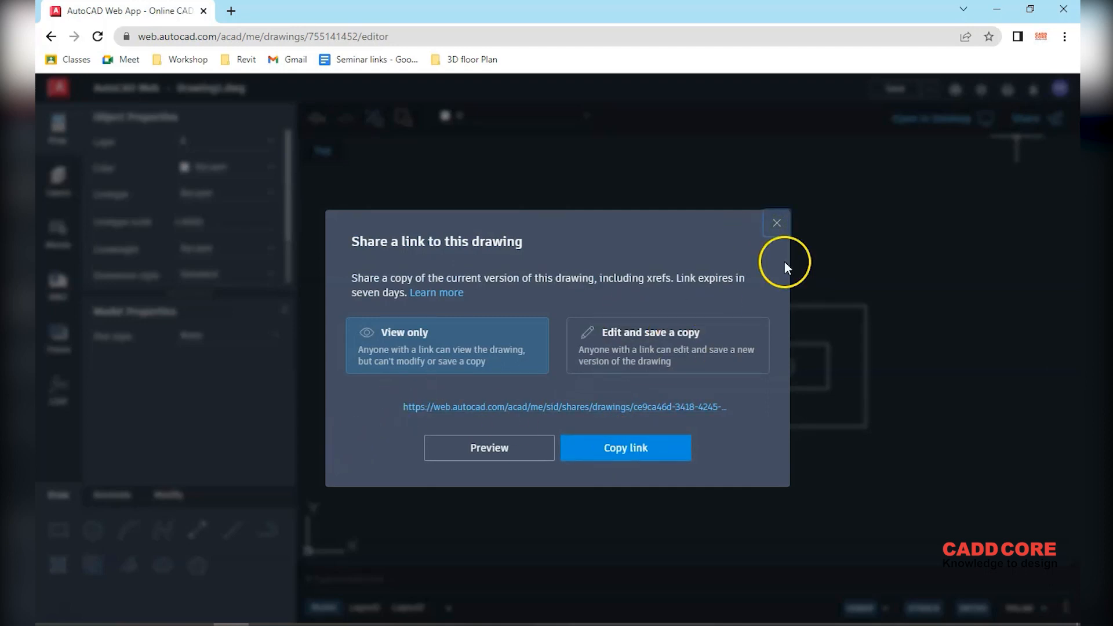
click(777, 223)
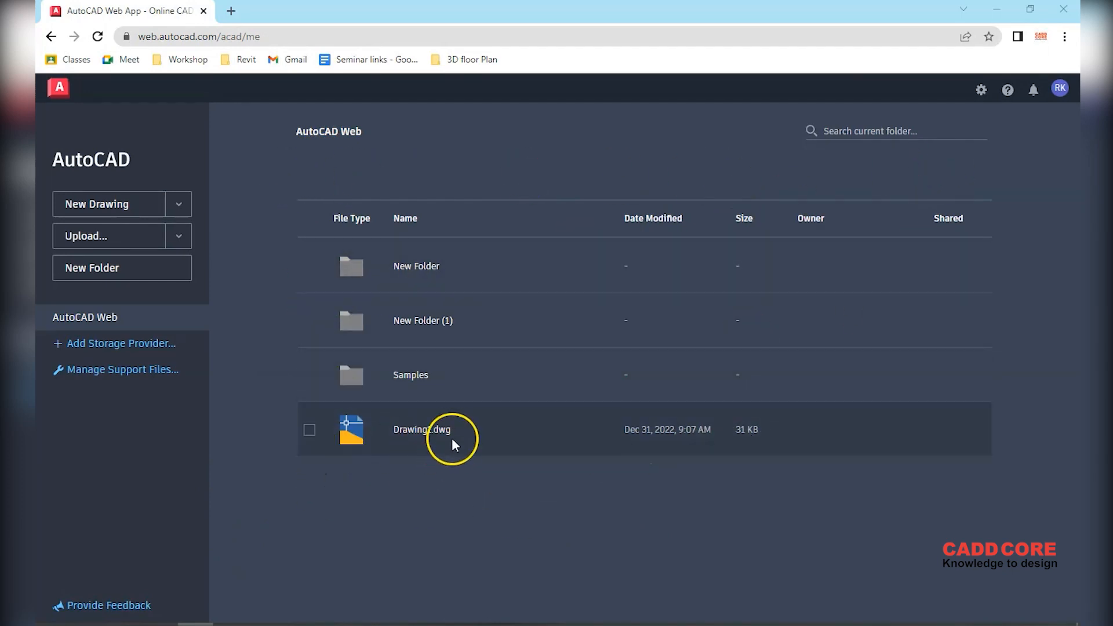
Tick Drawing1.dwg in the file list to reveal its Download and other file actions
click(418, 434)
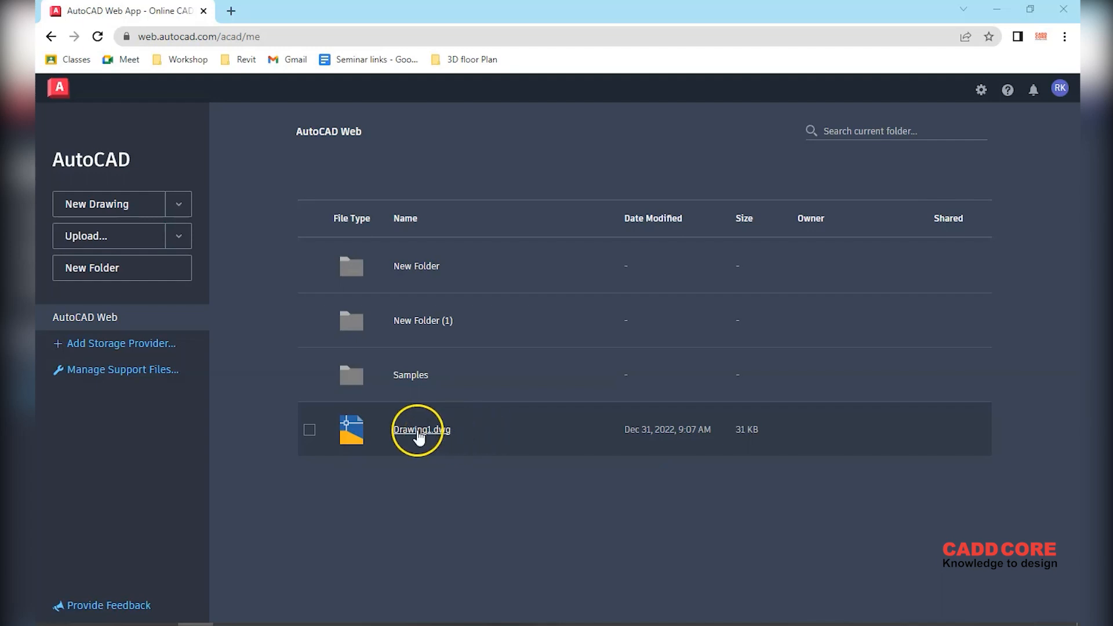
click(309, 430)
click(316, 434)
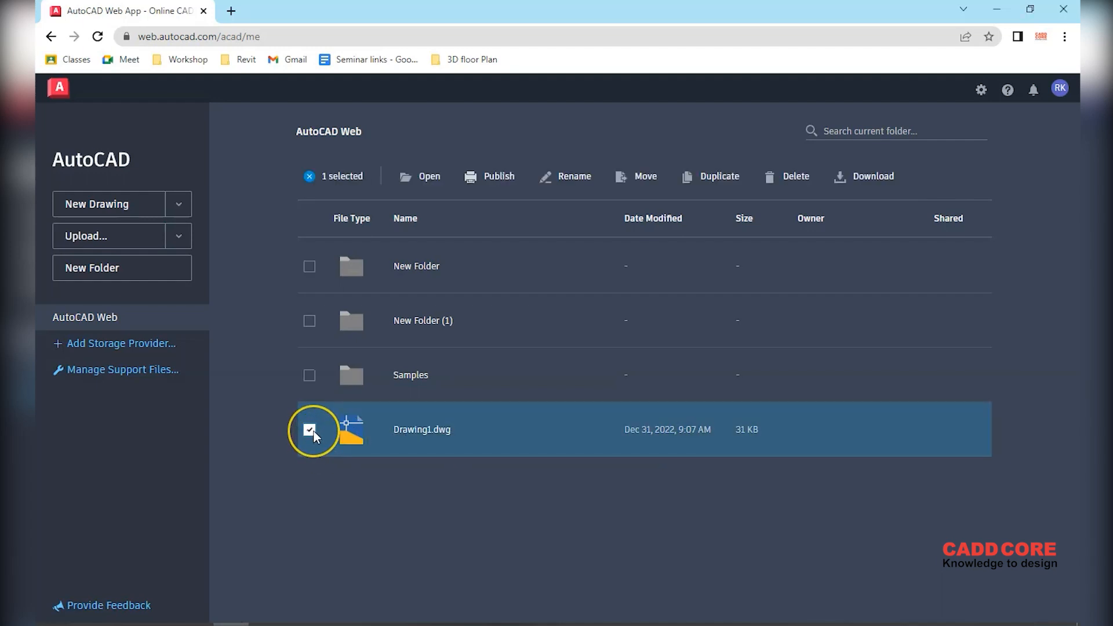
click(664, 210)
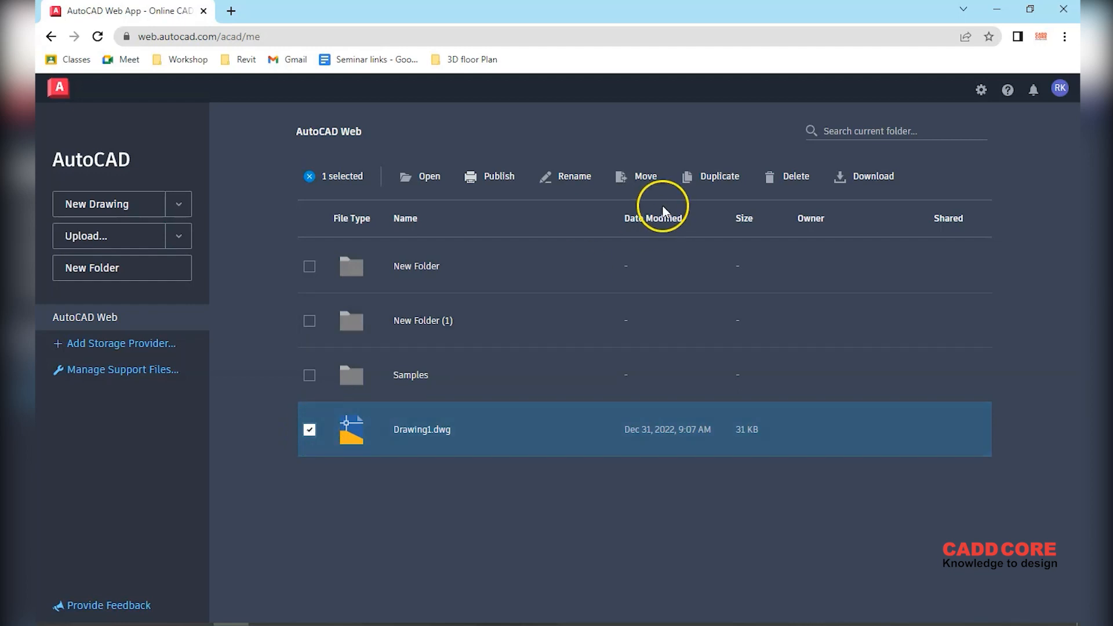